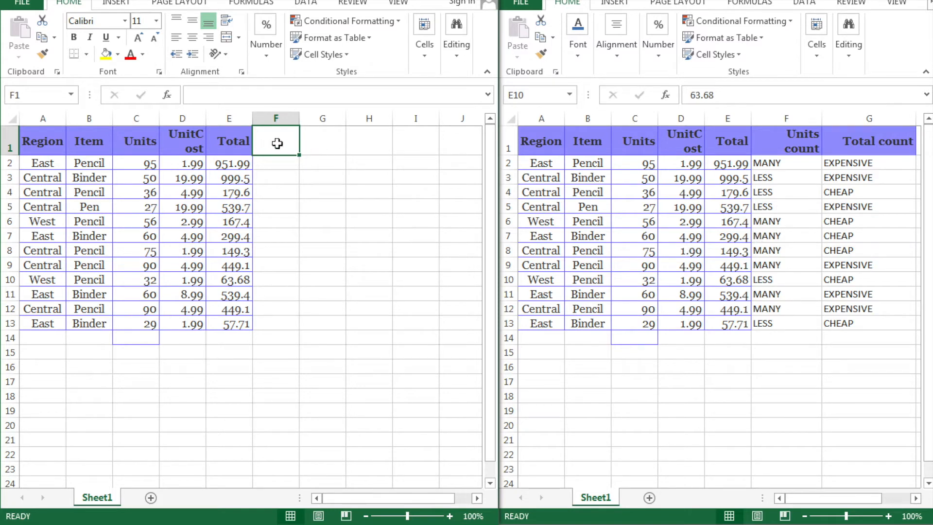
# Step: Enter the column heading "Units count" in cell F1
pyautogui.write('Units')
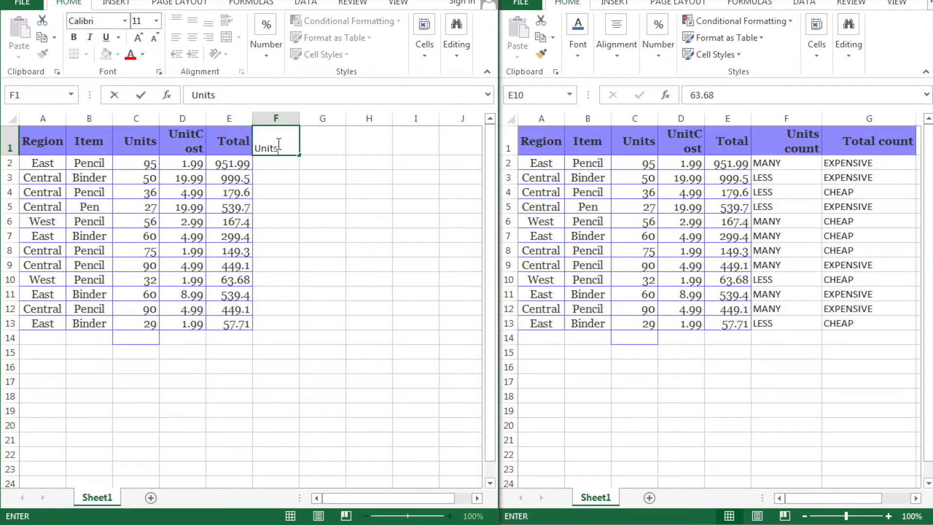
pyautogui.write(' count')
pyautogui.hotkey('ctrl', 'Return')
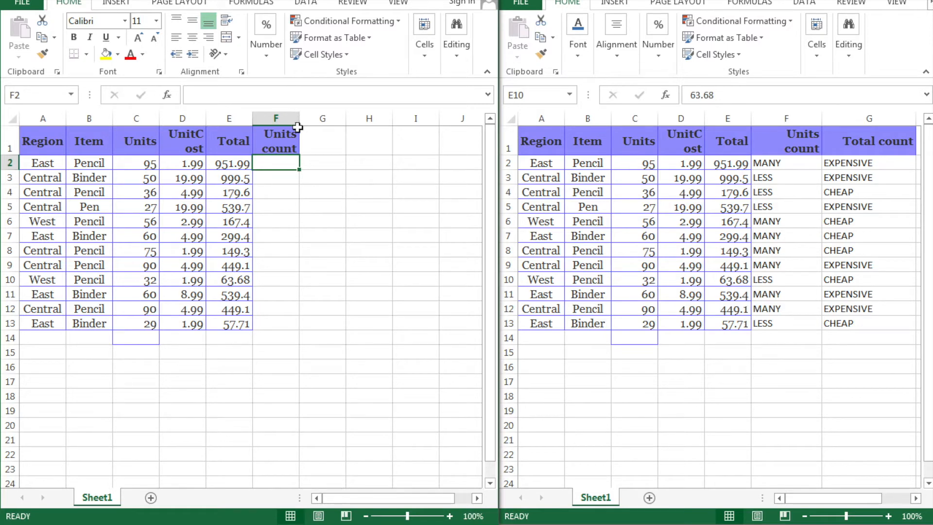
# Step: Enter an IF formula in F2 that tests C2>50 and has empty quotes as its value if true
pyautogui.click(228, 95)
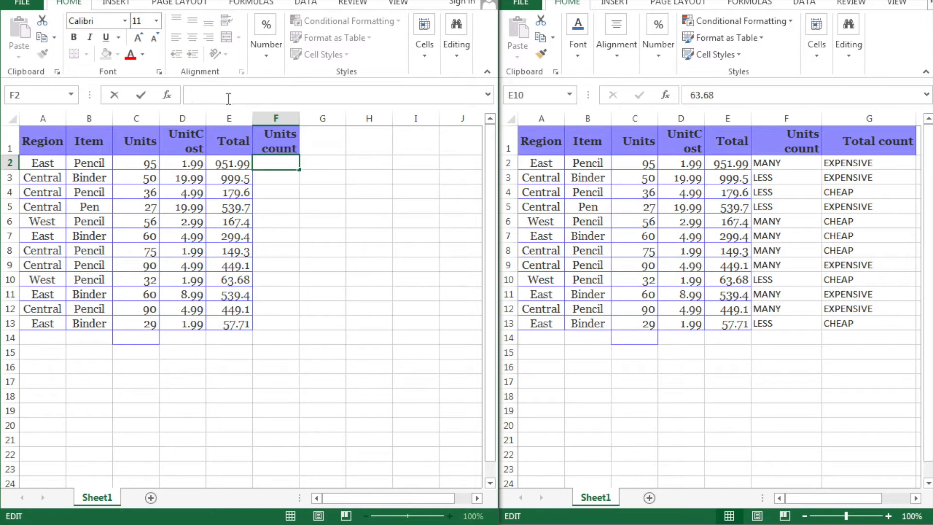
pyautogui.write('=')
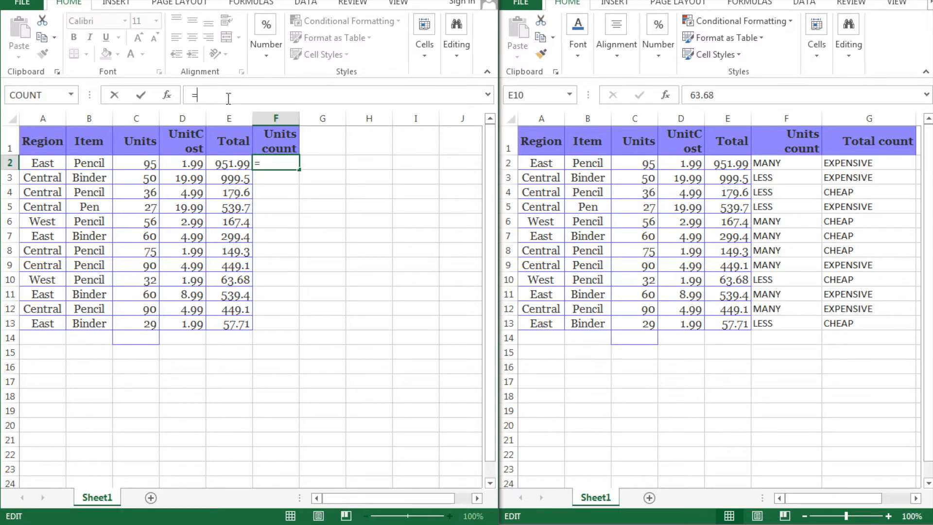
pyautogui.write('if(')
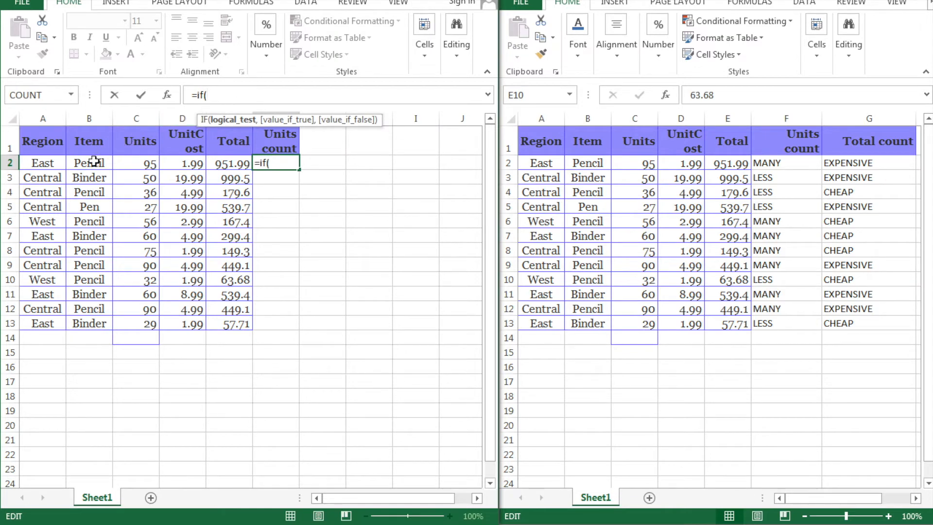
pyautogui.click(144, 166)
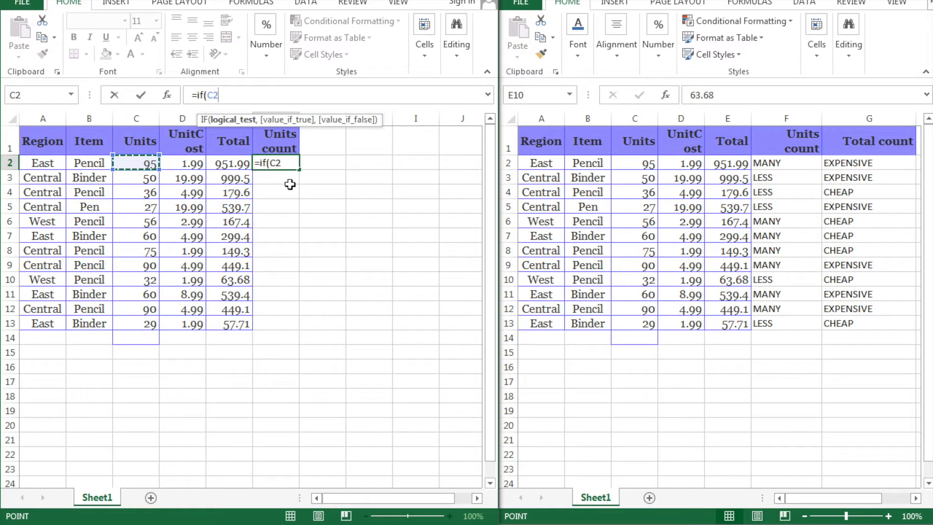
pyautogui.write('>50')
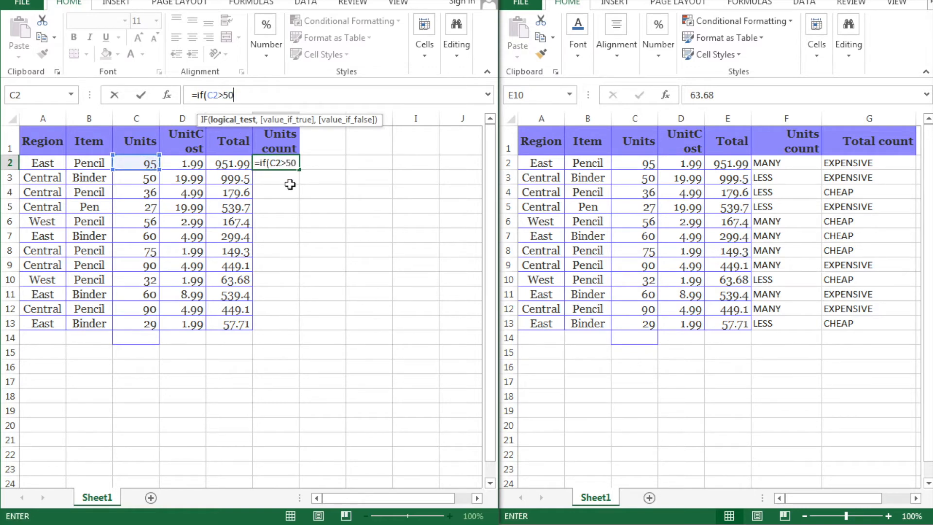
pyautogui.write(',')
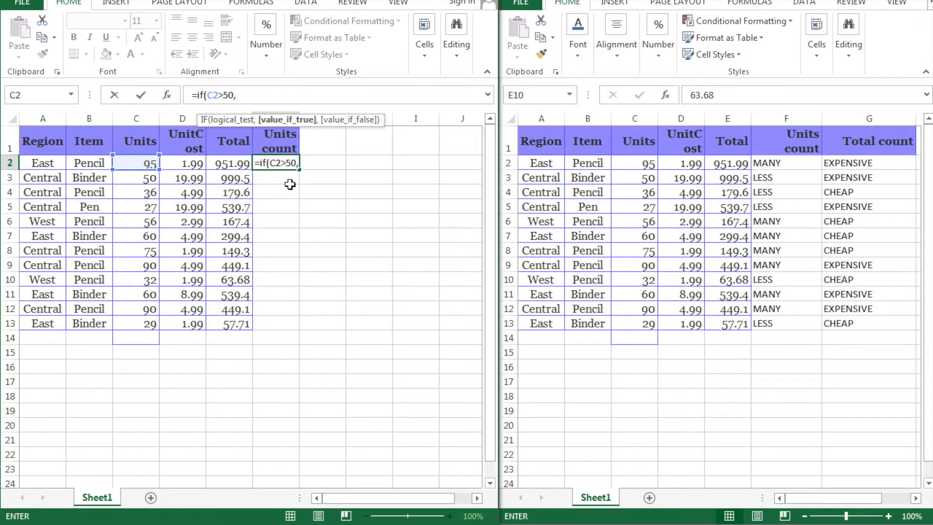
pyautogui.write('""')
pyautogui.press('Left')
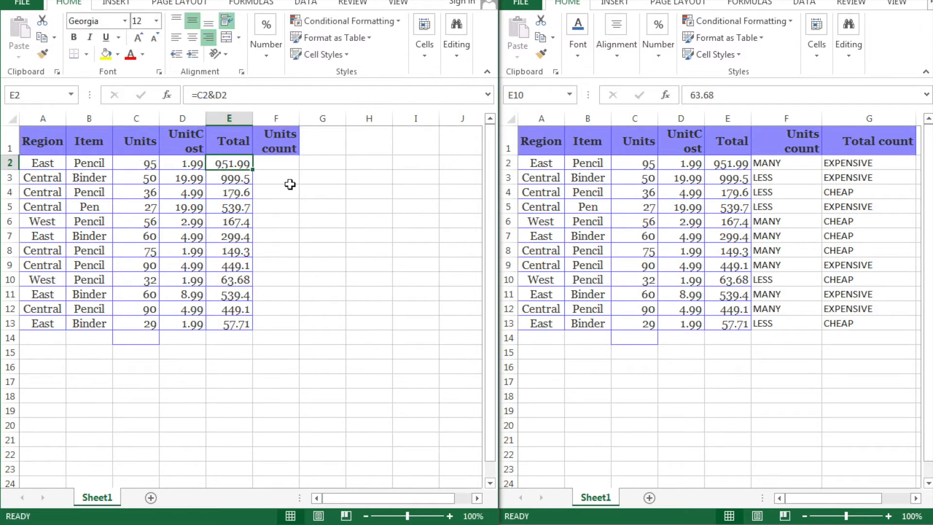
# Step: Complete the IF formula in F2 so that it returns "MANY" if true and "LESS" if false
pyautogui.click(283, 166)
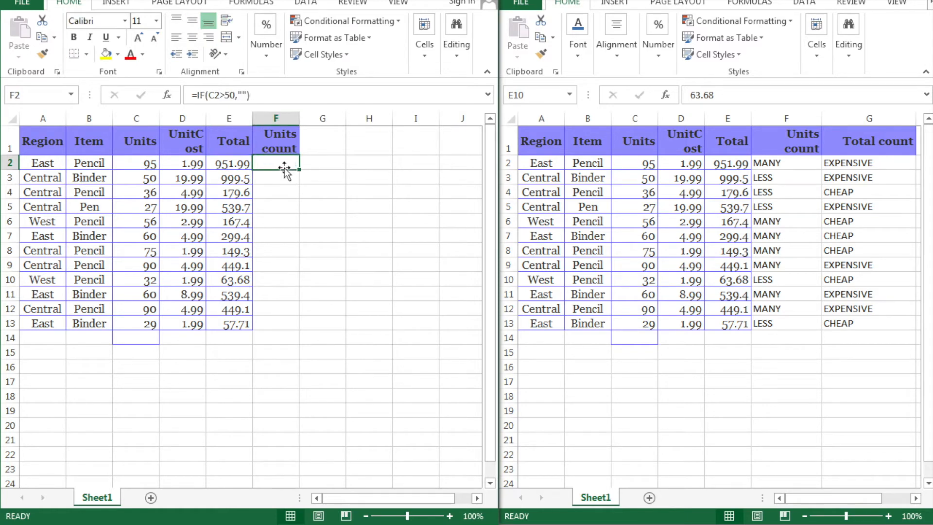
pyautogui.click(243, 96)
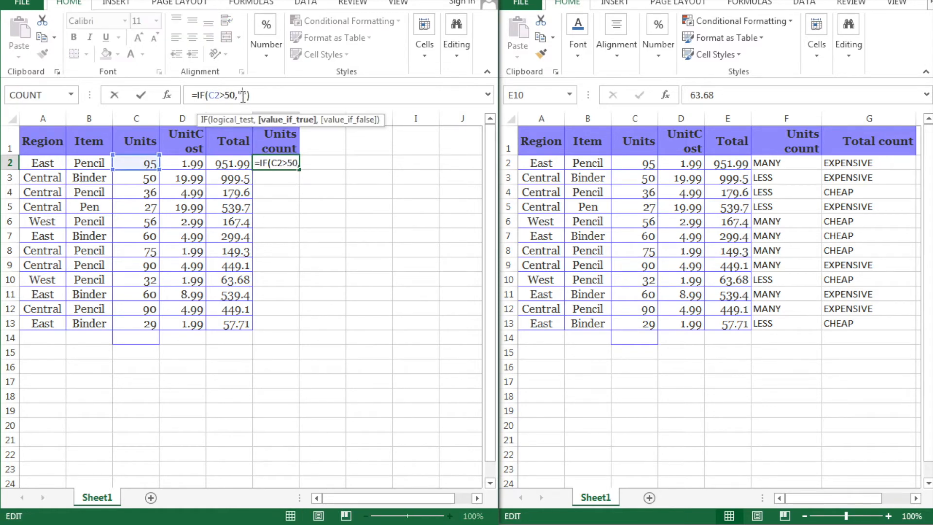
pyautogui.press('Left')
pyautogui.write('MANY"')
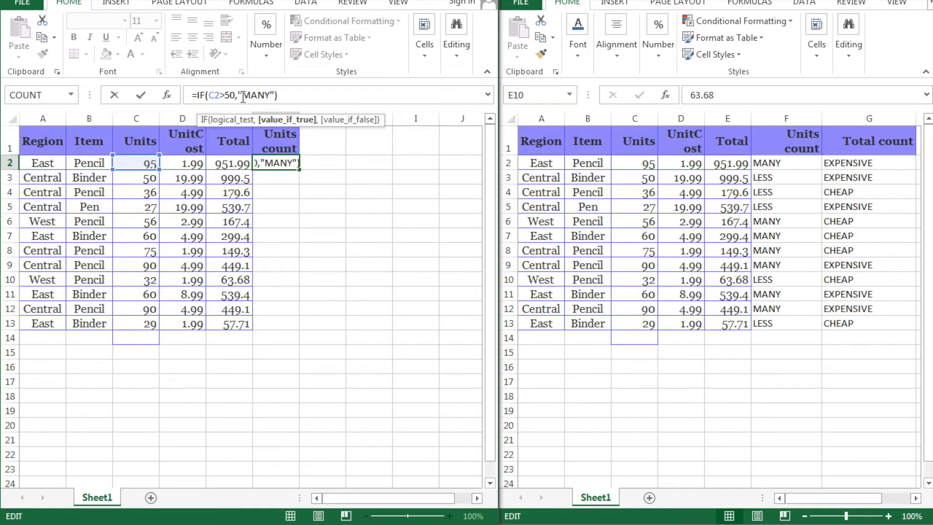
pyautogui.write(',')
pyautogui.write('"')
pyautogui.write('LESS')
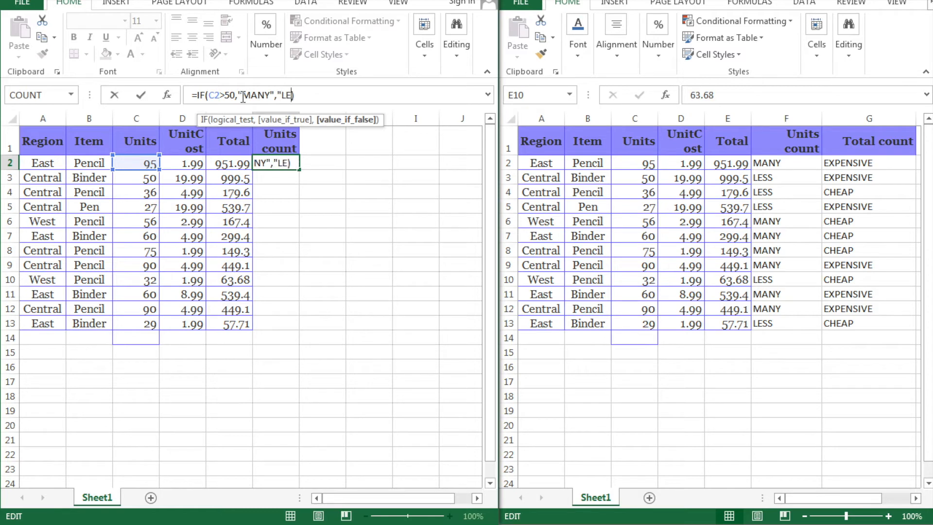
pyautogui.write('")')
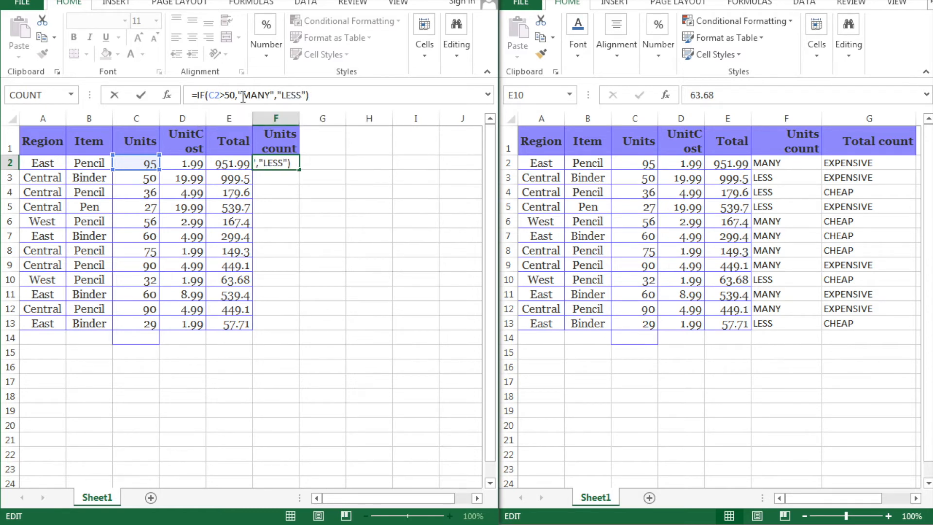
pyautogui.press('Return')
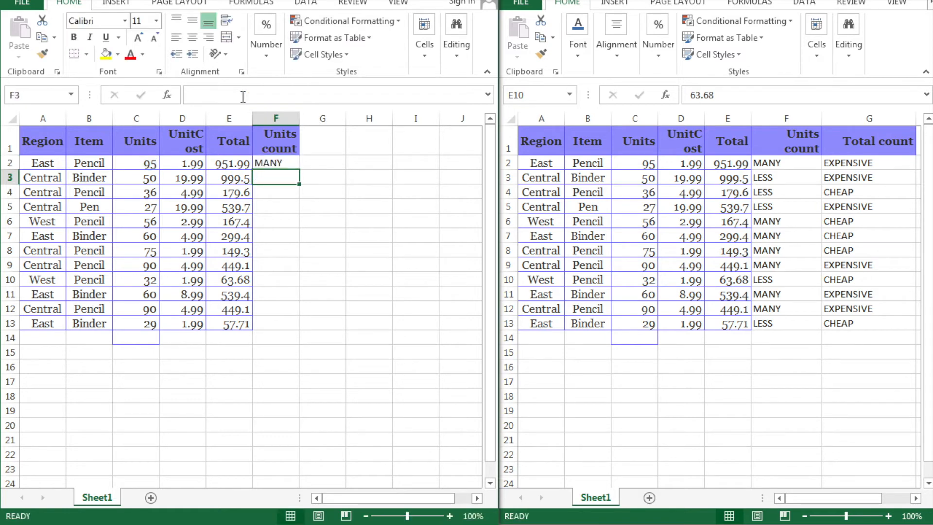
# Step: Fill the Units count formula from F2 down to F13 and check it against the units in C3 to C5
pyautogui.click(281, 162)
pyautogui.moveTo(300, 170); pyautogui.dragTo(297, 327)
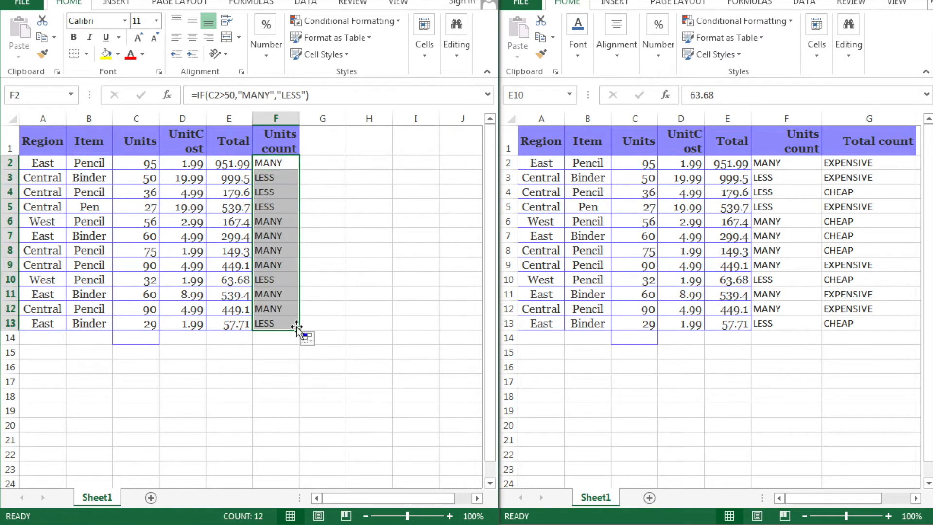
pyautogui.click(145, 179)
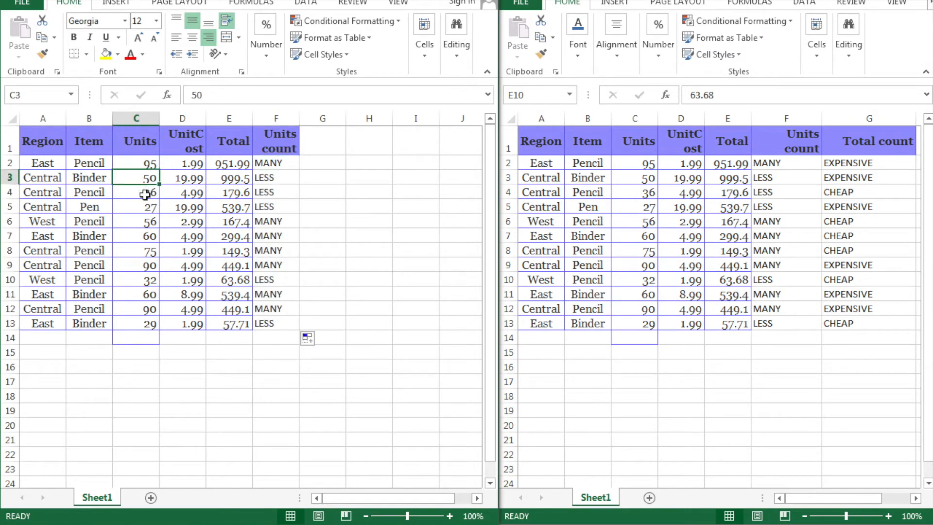
pyautogui.click(144, 194)
pyautogui.click(150, 210)
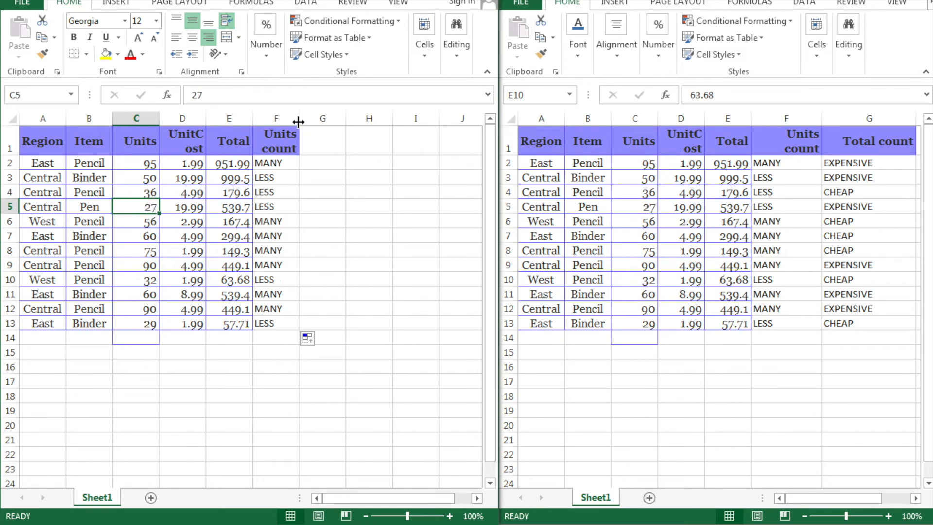
# Step: Narrow column F slightly and enter the column heading "Total count" in G1
pyautogui.moveTo(299, 121); pyautogui.dragTo(294, 121)
pyautogui.click(312, 140)
pyautogui.write('T')
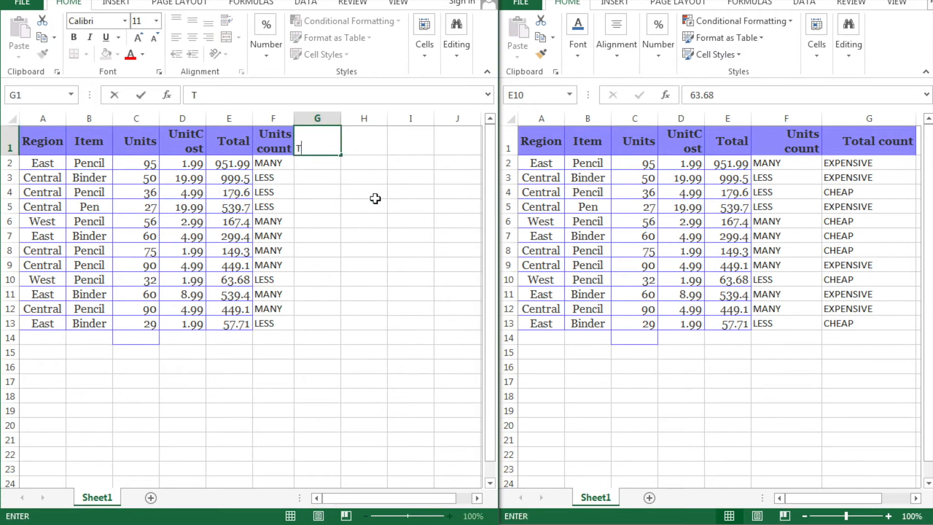
pyautogui.write('otal count')
pyautogui.press('Return')
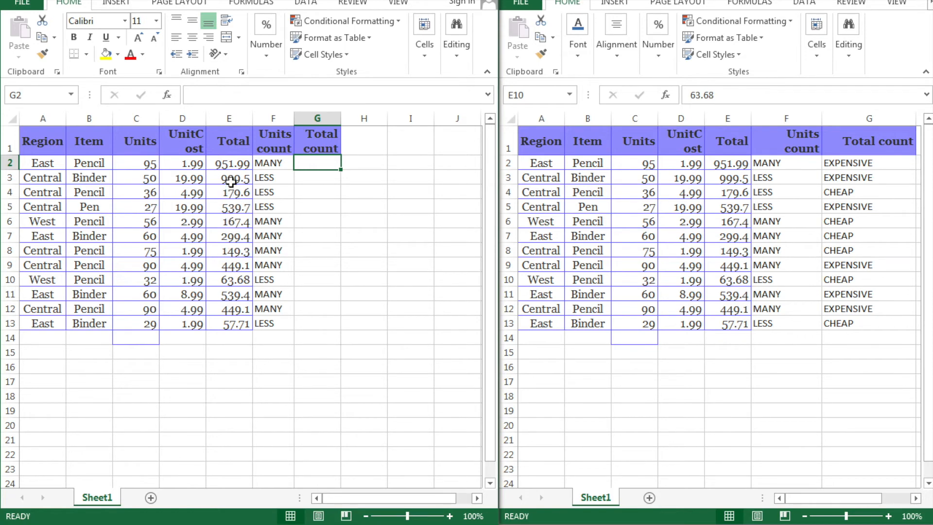
# Step: Enter the formula =IF(E2>300,"EXPENSIVE","CHEAP") in cell G2
pyautogui.click(263, 99)
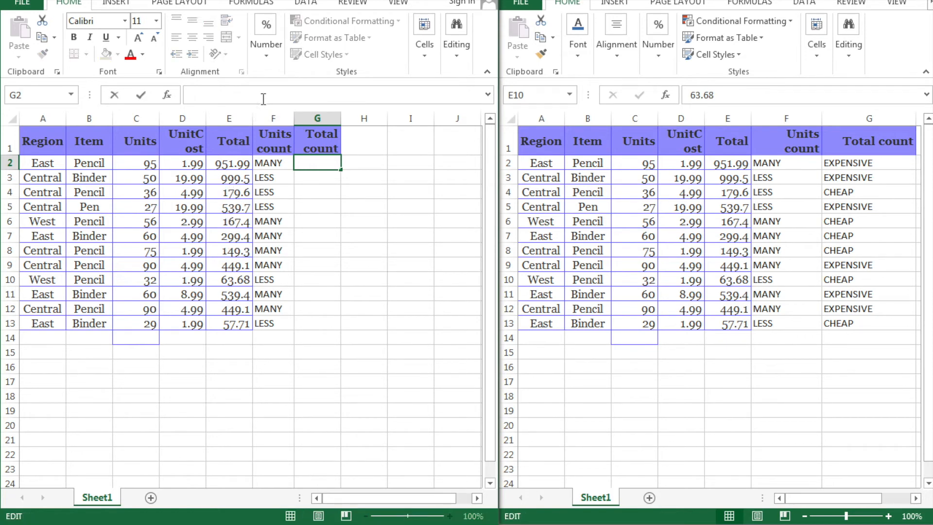
pyautogui.write('=')
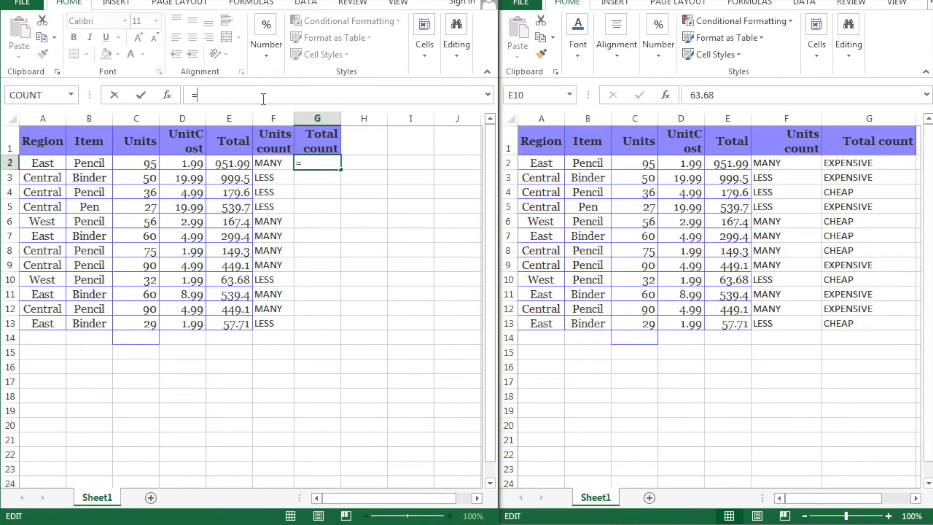
pyautogui.write('if')
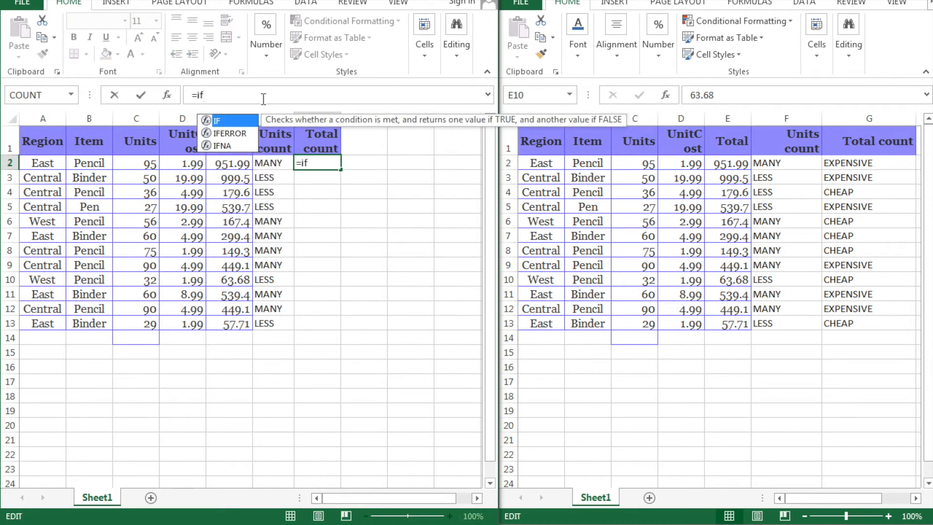
pyautogui.write('(')
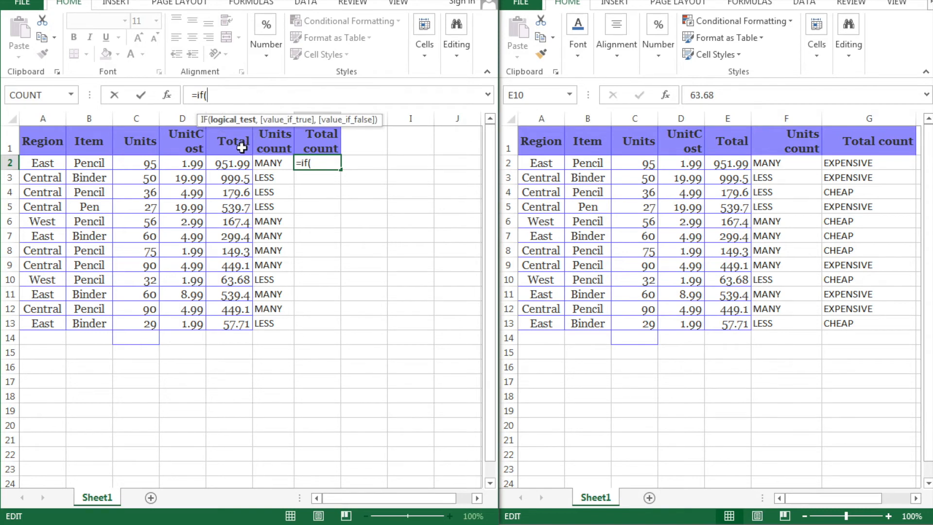
pyautogui.click(229, 165)
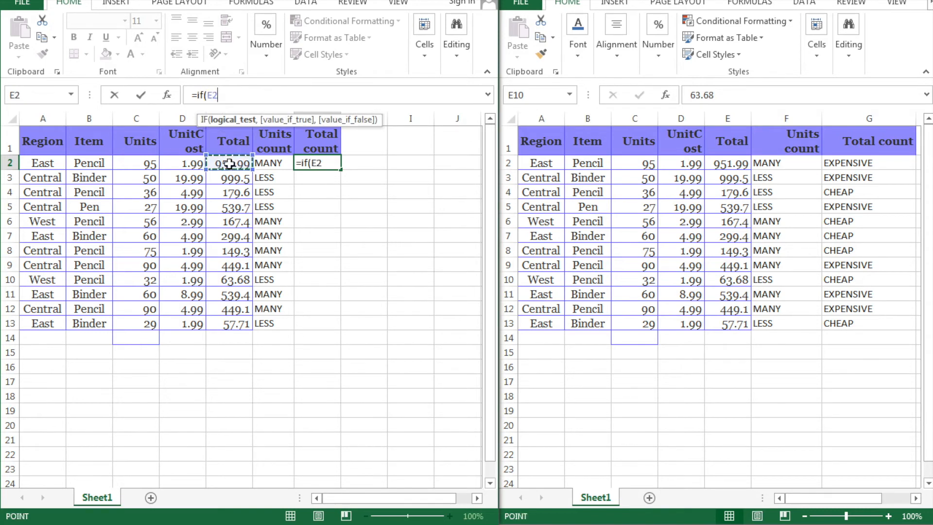
pyautogui.write('>300,')
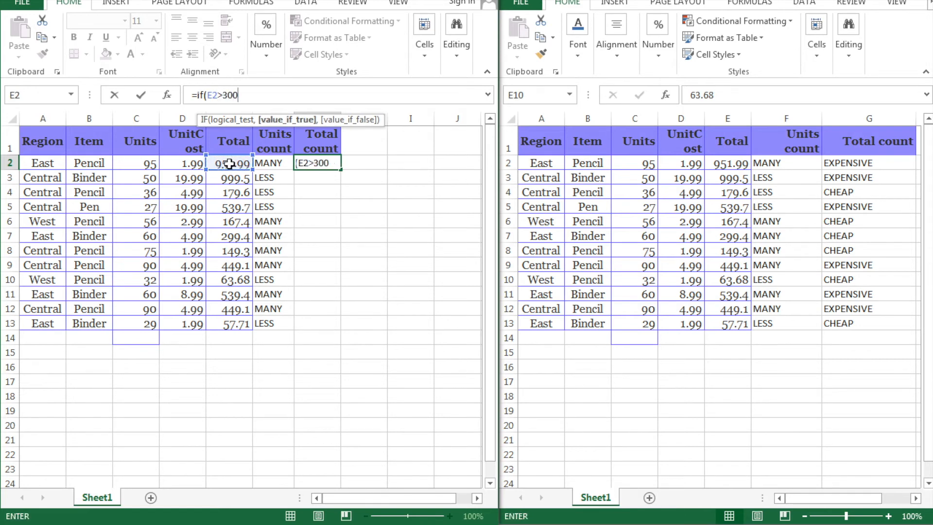
pyautogui.write('"EXPENSIVE",')
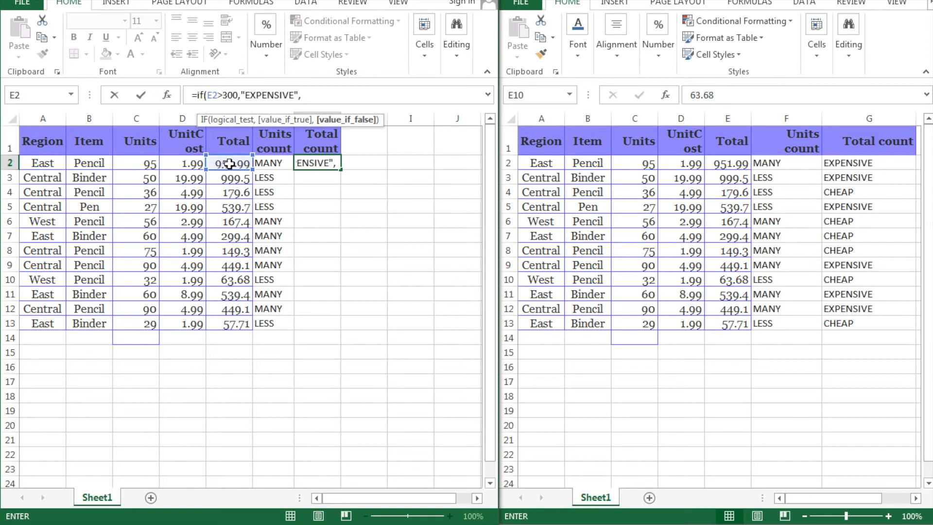
pyautogui.write('"CHEAP")')
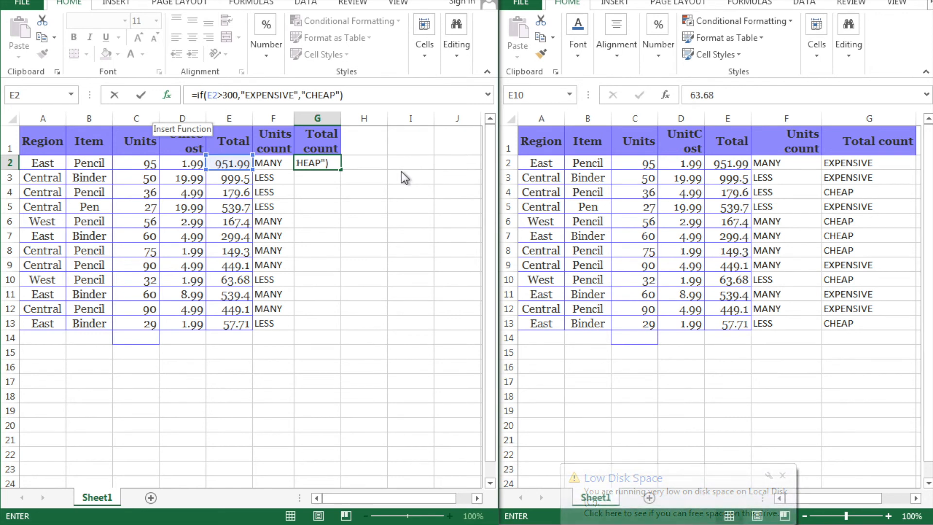
pyautogui.press('Return')
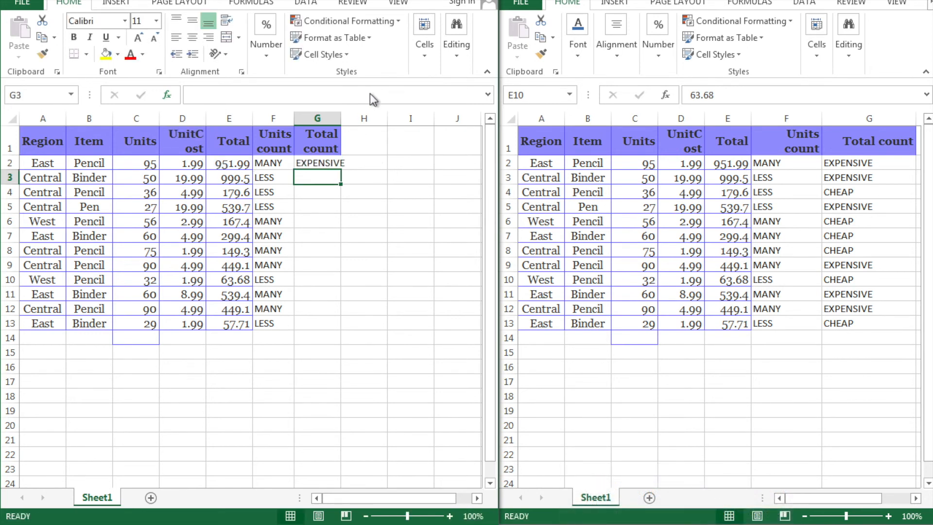
# Step: Autofit the width of column G and fill the Total count formula from G2 down to G13
pyautogui.doubleClick(341, 118)
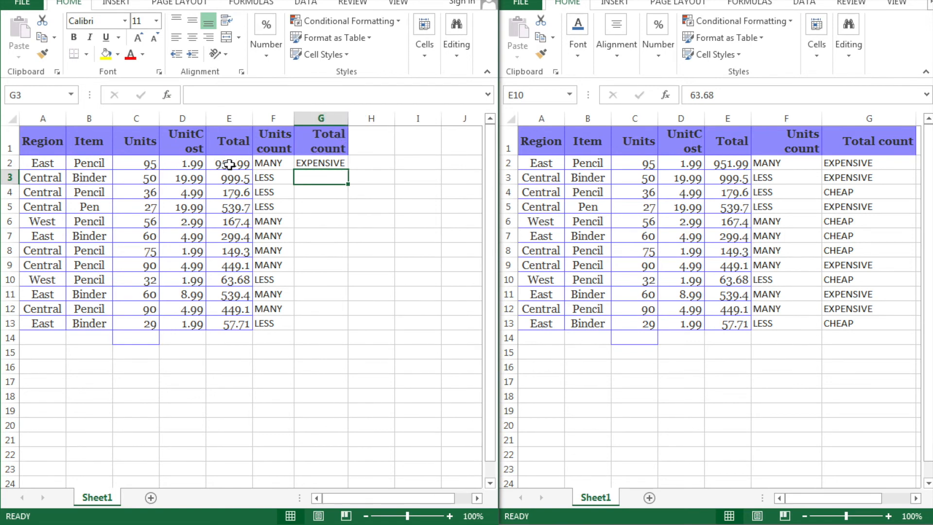
pyautogui.click(321, 163)
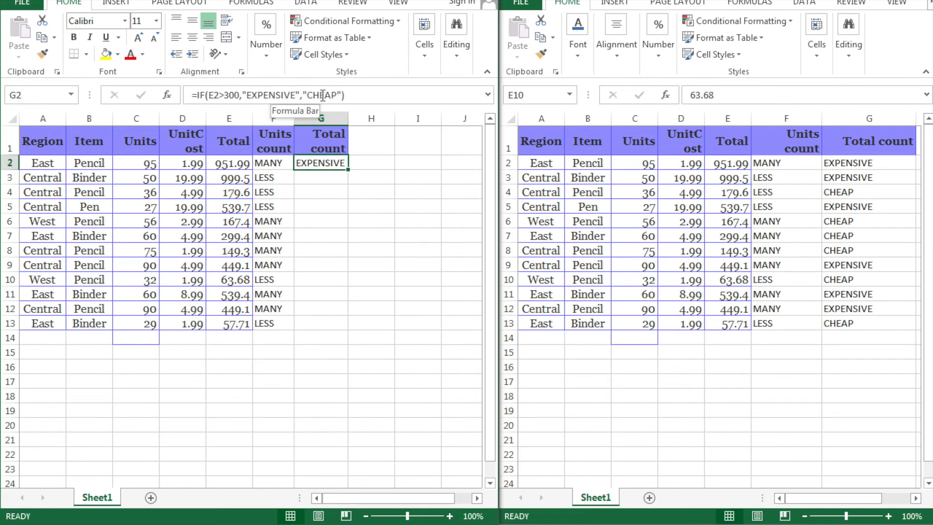
pyautogui.moveTo(348, 169); pyautogui.dragTo(339, 326)
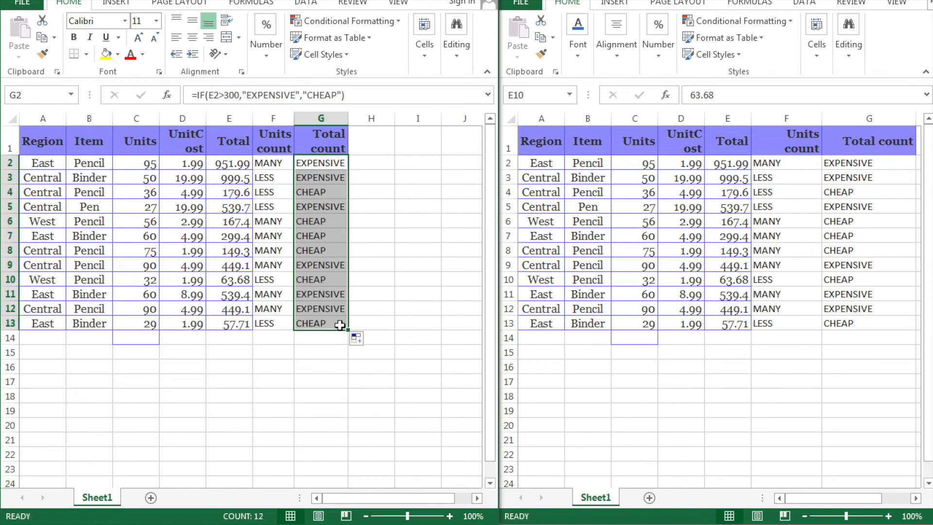
pyautogui.click(375, 263)
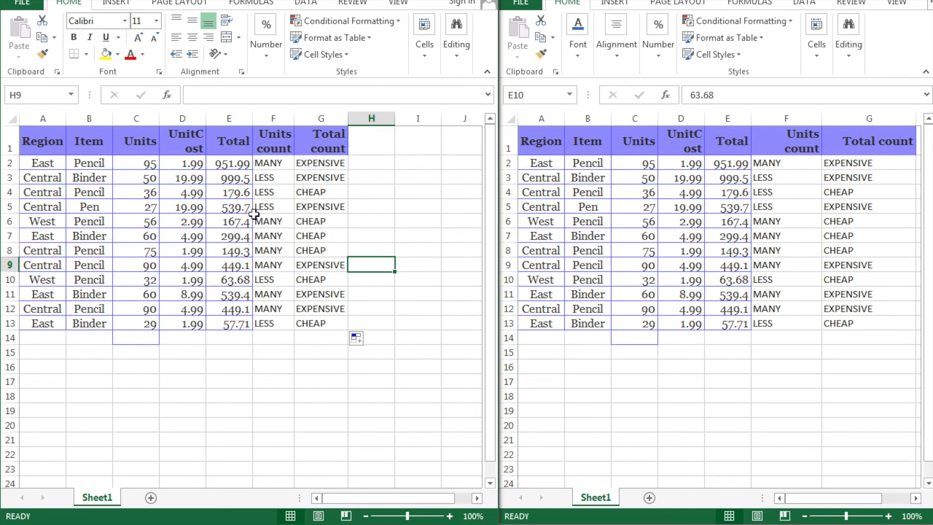
# Step: Check several totals in column E against their labels and review the IF formulas in G2 to G13
pyautogui.click(229, 196)
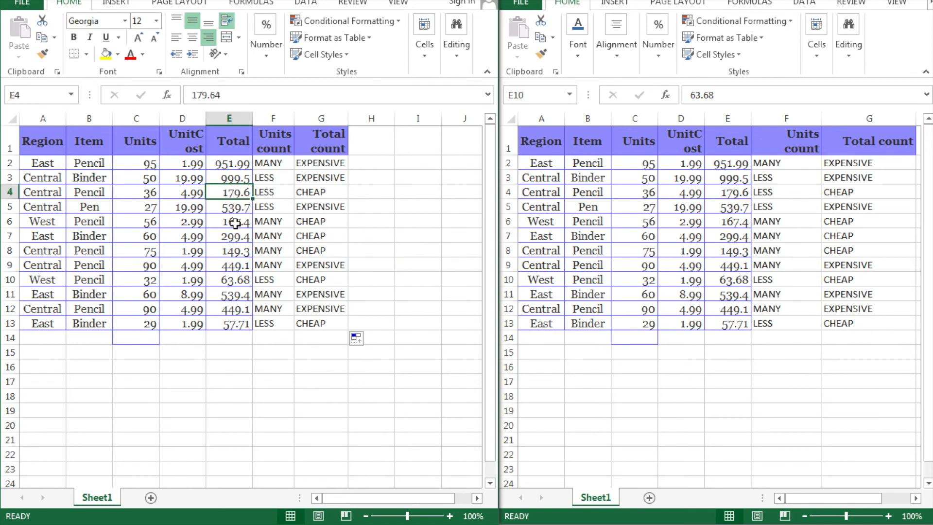
pyautogui.click(235, 223)
pyautogui.click(234, 237)
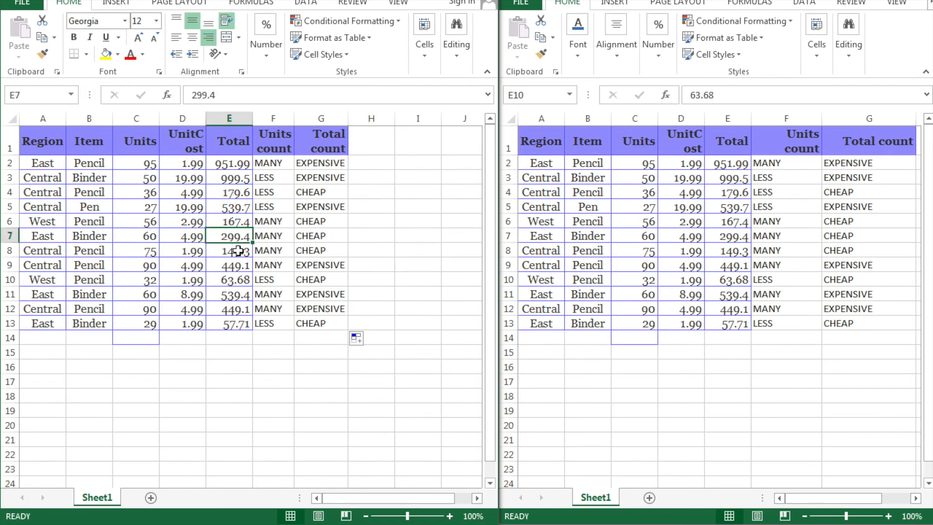
pyautogui.click(323, 163)
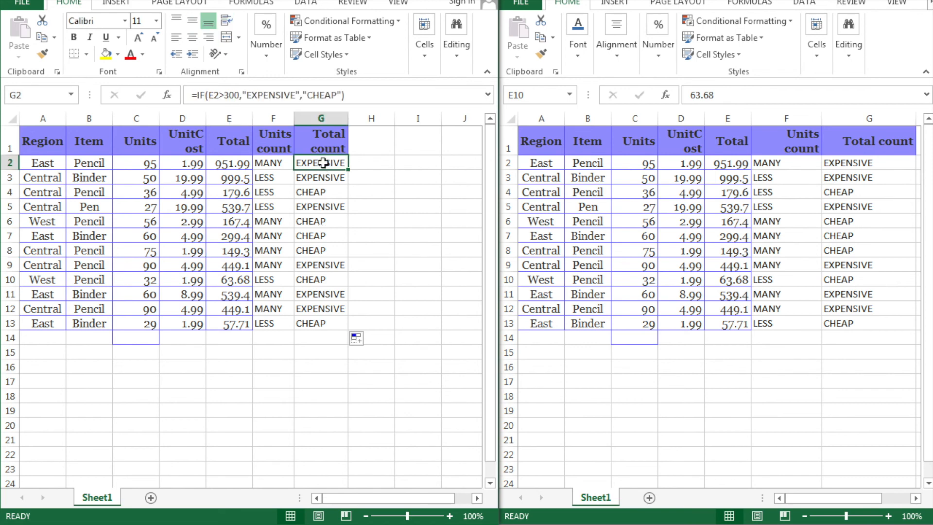
pyautogui.press('Down')
pyautogui.press('Down')
pyautogui.press('Down')
pyautogui.press('Down')
pyautogui.press('Down')
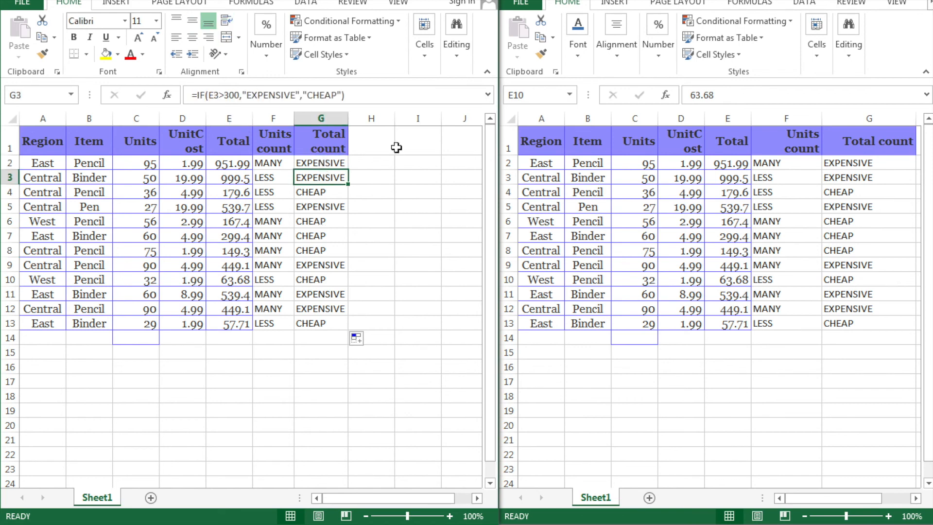
pyautogui.press('Down')
pyautogui.press('Down')
pyautogui.press('Down')
pyautogui.press('Down')
pyautogui.press('Down')
pyautogui.press('Down')
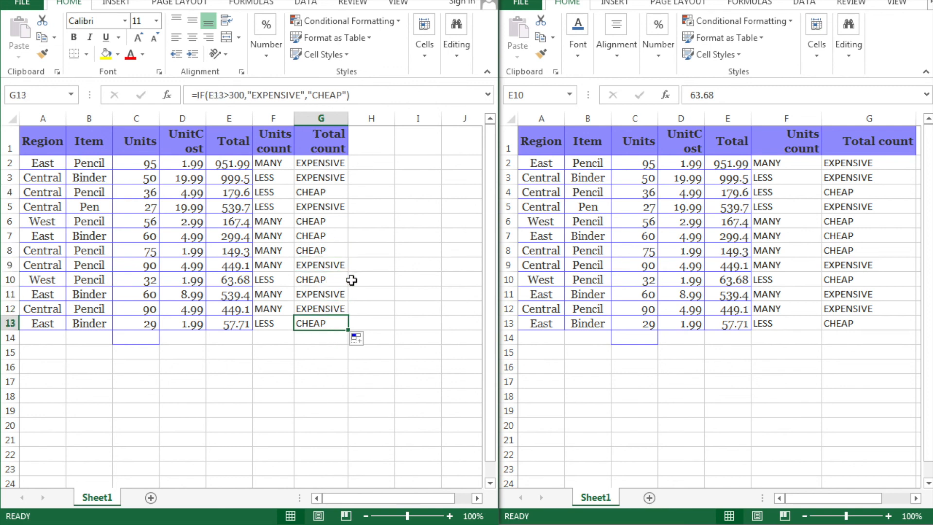
pyautogui.click(321, 167)
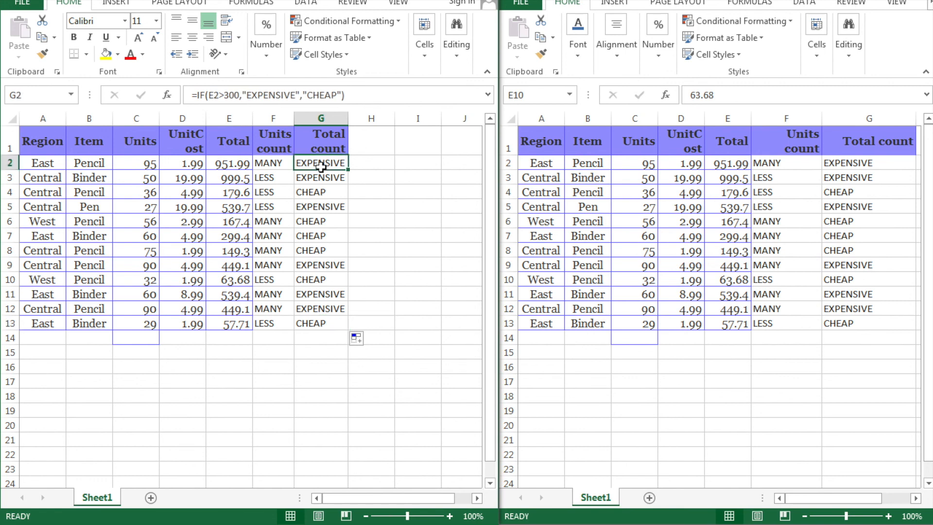
pyautogui.click(318, 241)
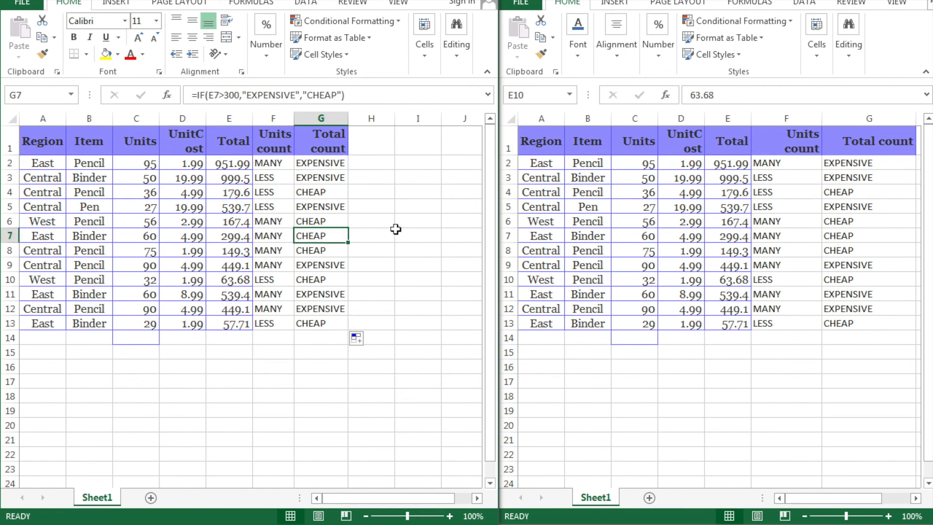